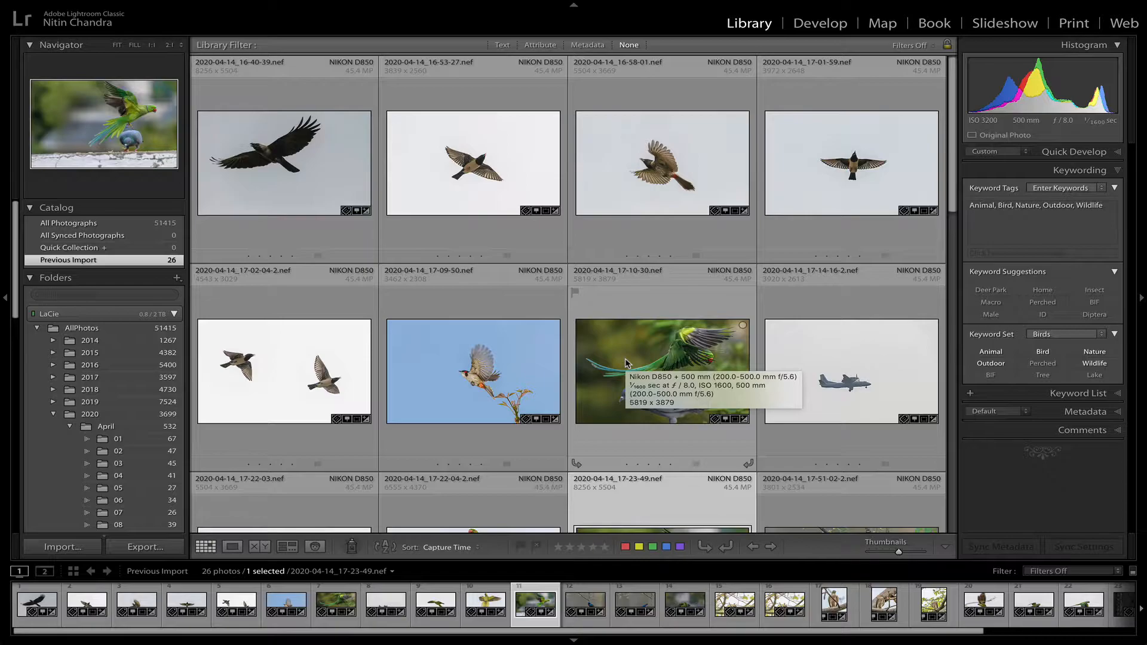
Browse the previous import and open the parakeet-and-pigeon photo 2020-04-14_17-23-49.nef in the Develop module.
scroll(553, 326, down, 3)
scroll(528, 343, down, 6)
scroll(528, 343, down, 1)
scroll(528, 344, up, 8)
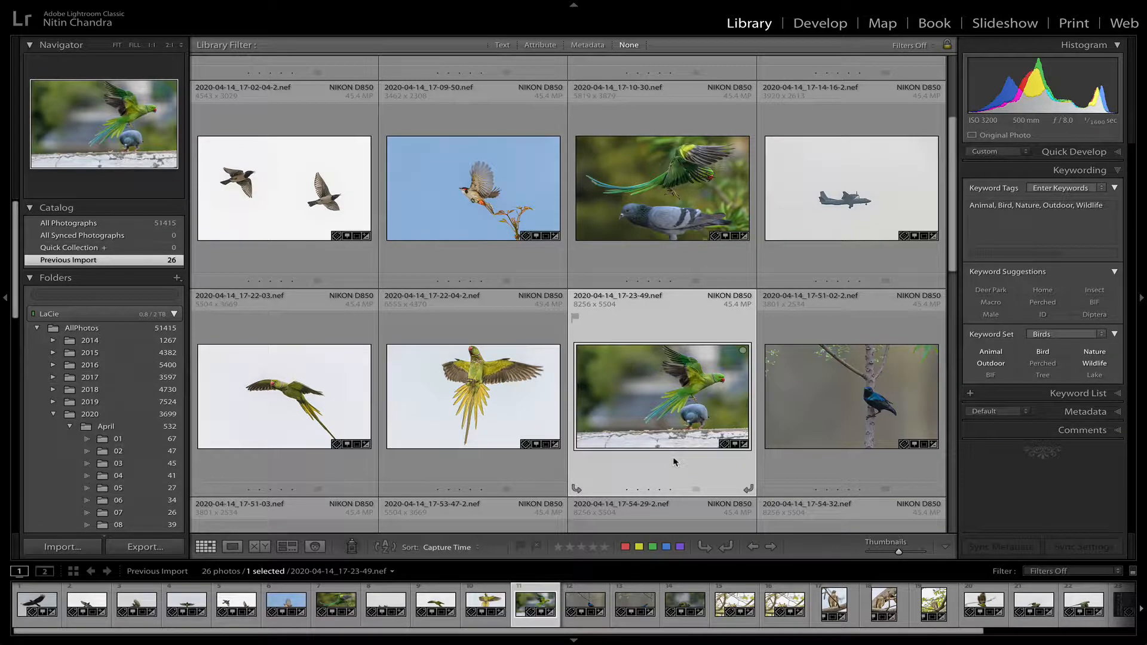
key(d)
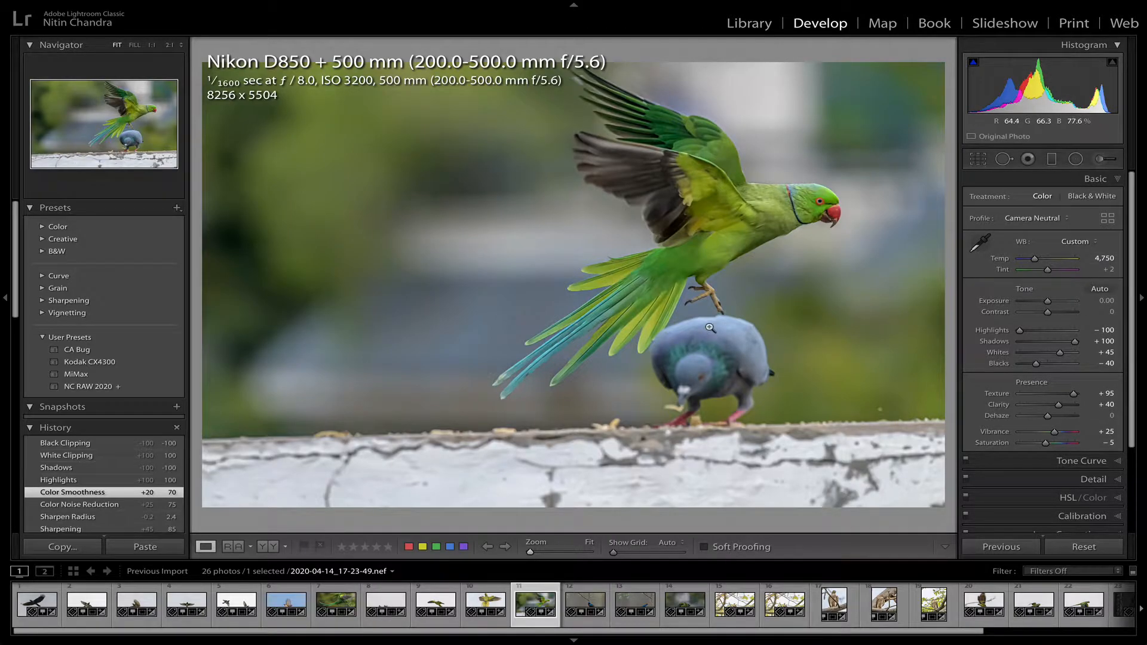
Hide the photo info overlay and inspect the parakeet's upper wing tip at 1:1.
key(i)
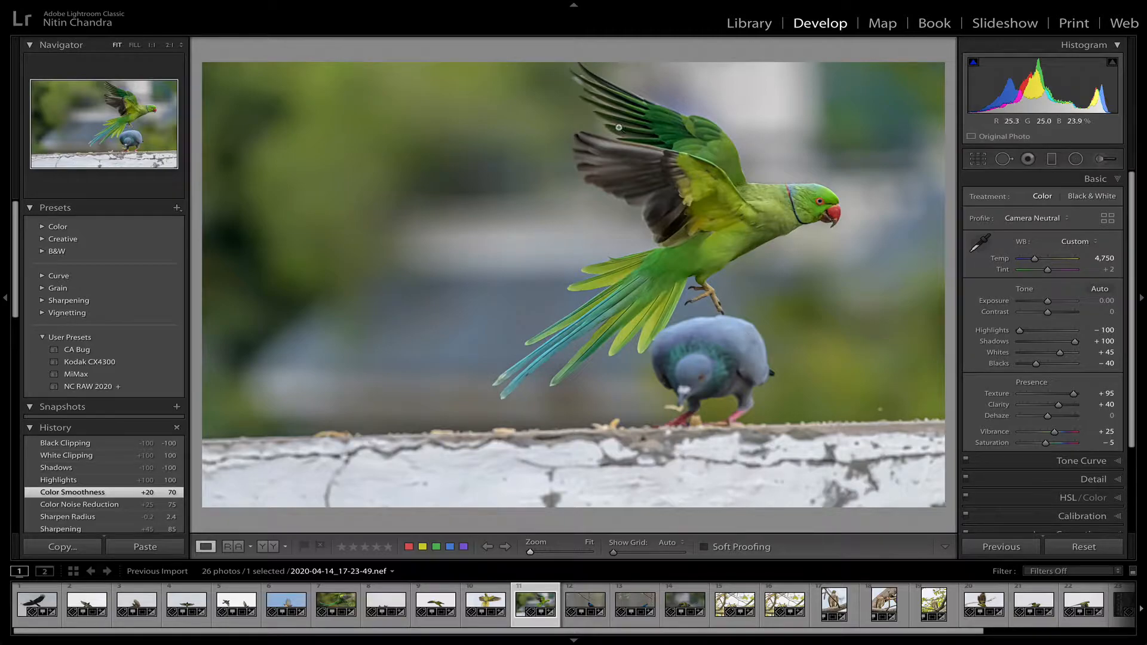
click(582, 67)
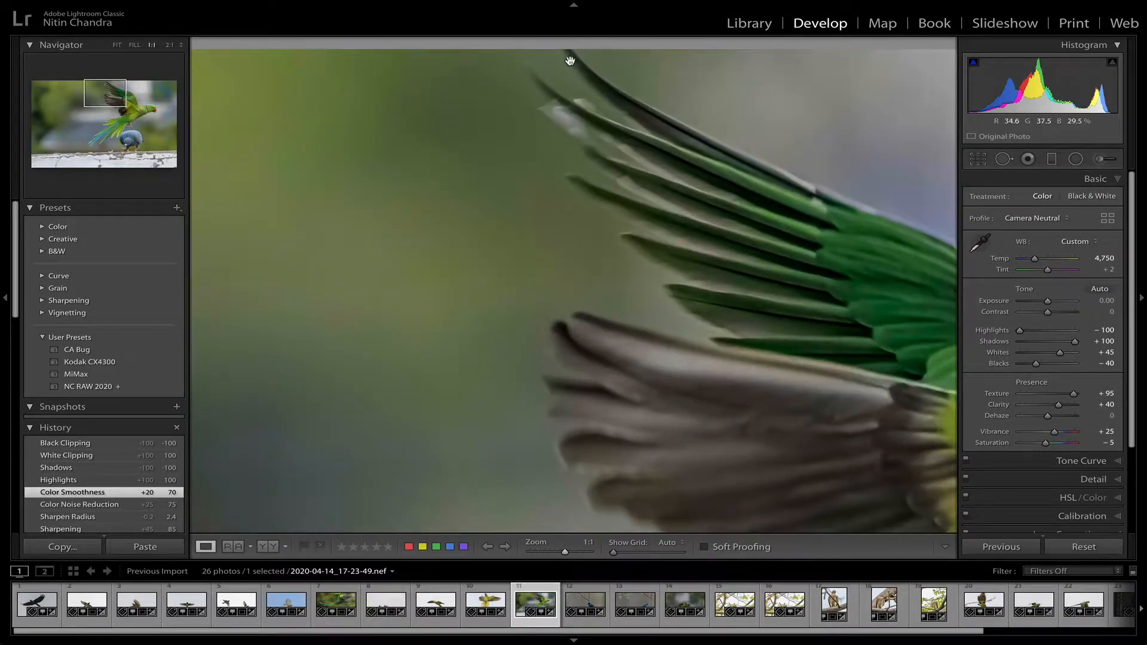
click(570, 60)
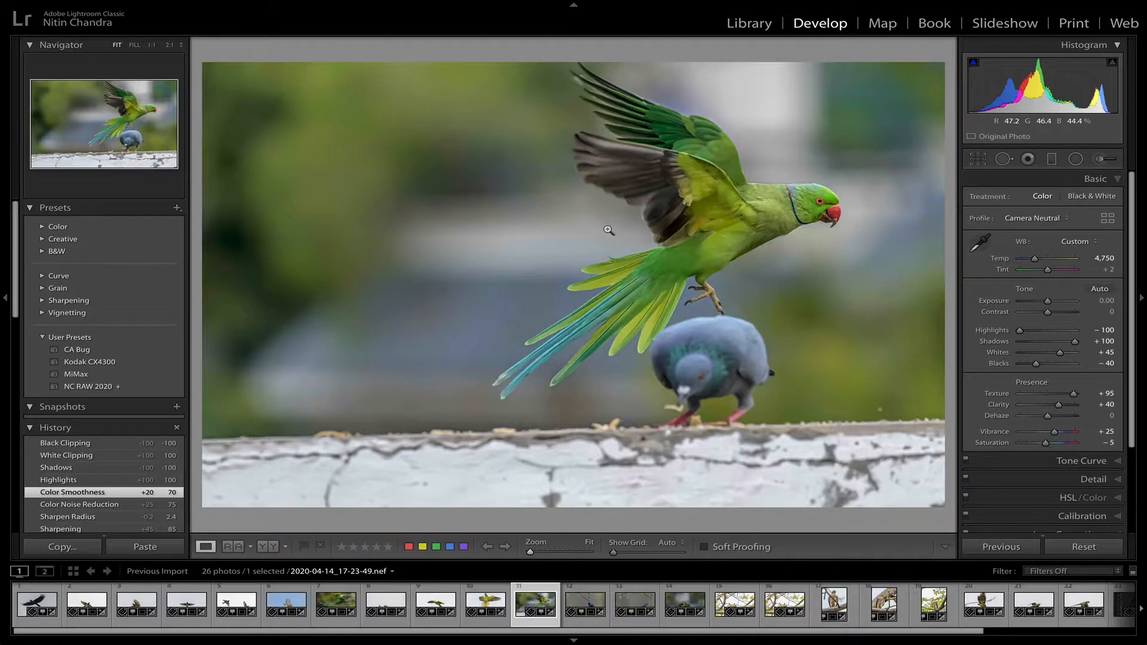
Try to level the wall by rotating the crop to an angle of 1.55, and undo the rotation.
key(r)
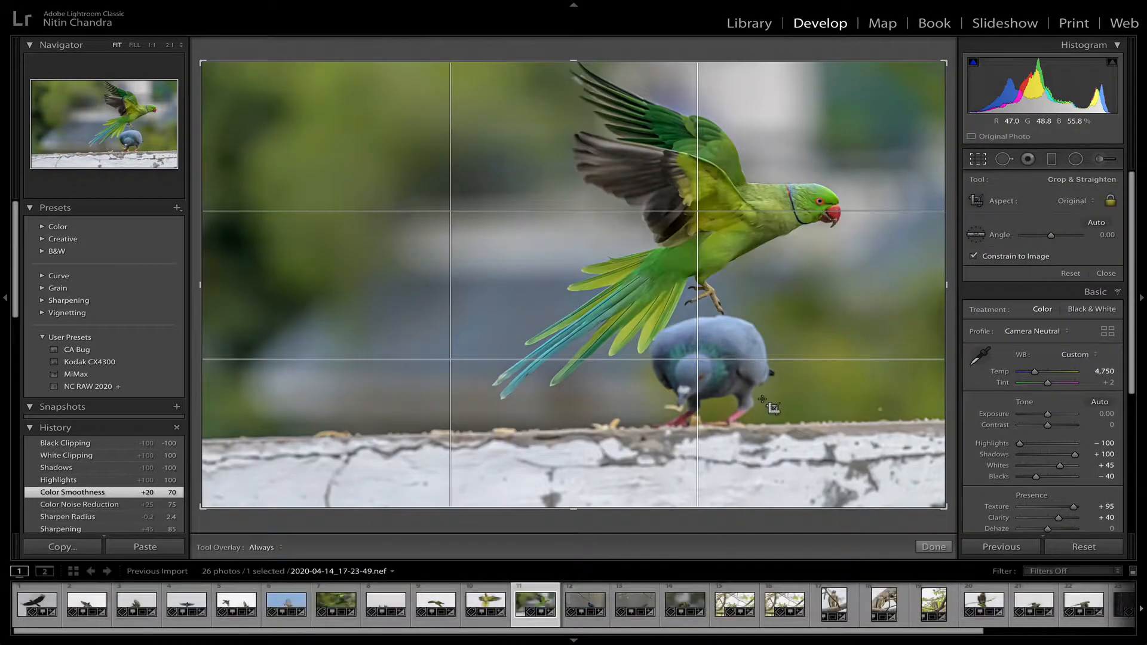
drag(942, 515, 927, 520)
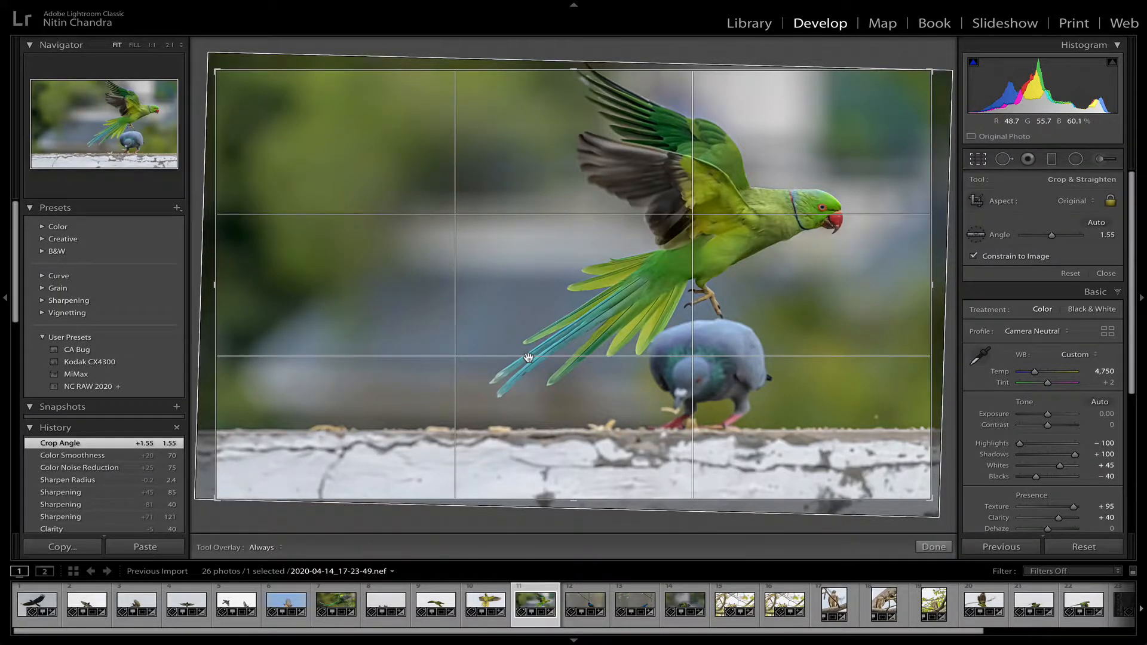
key(super)
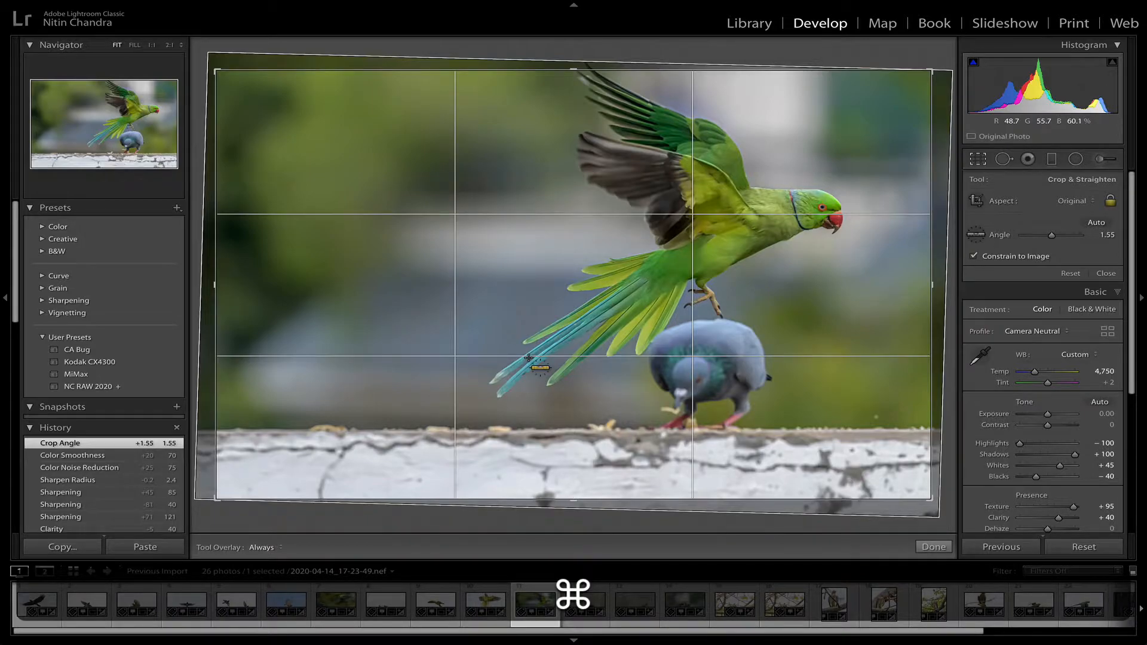
key(super+z)
key(Escape)
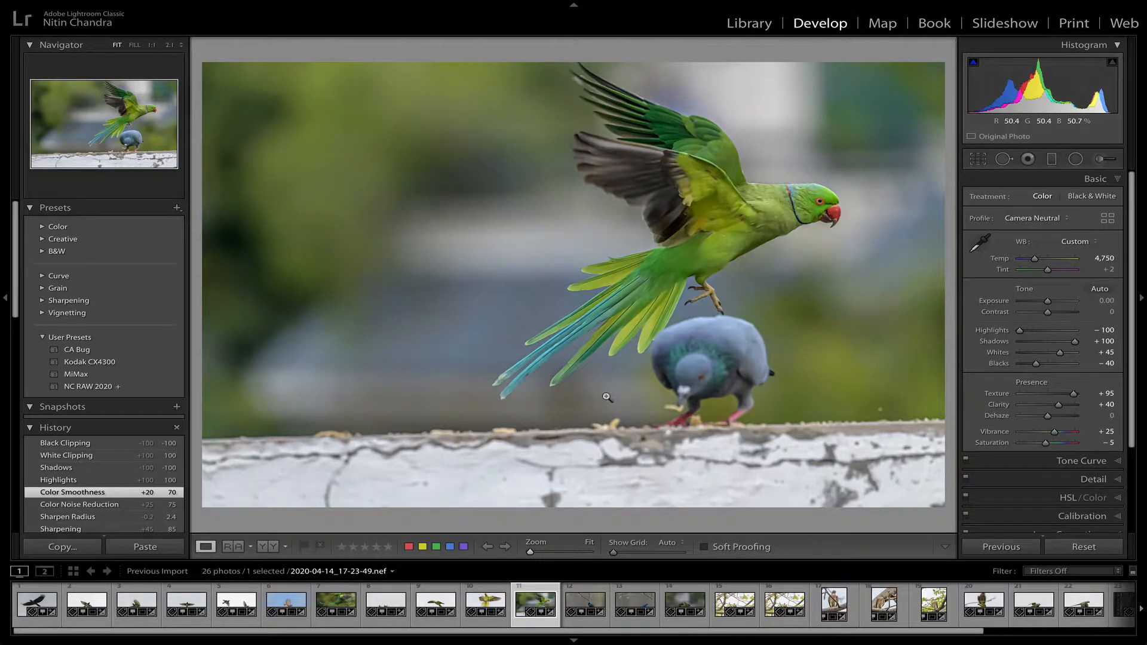
Send the photo to Adobe Photoshop for editing, and duplicate its background layer with the original Background hidden.
key(super+e)
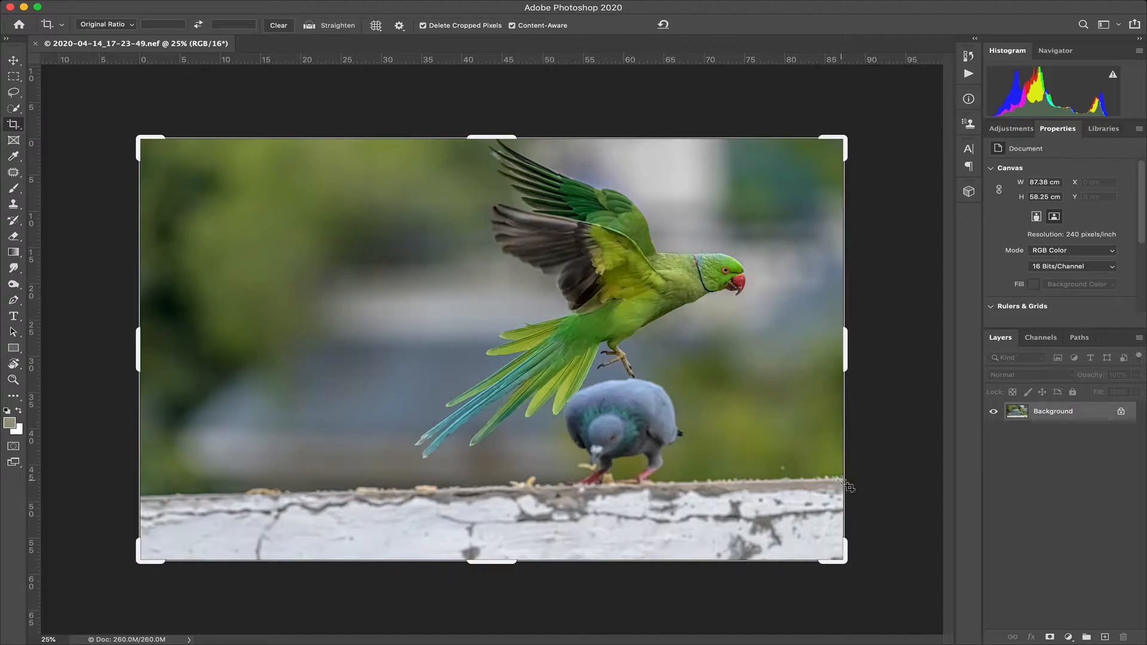
key(super)
key(super+j)
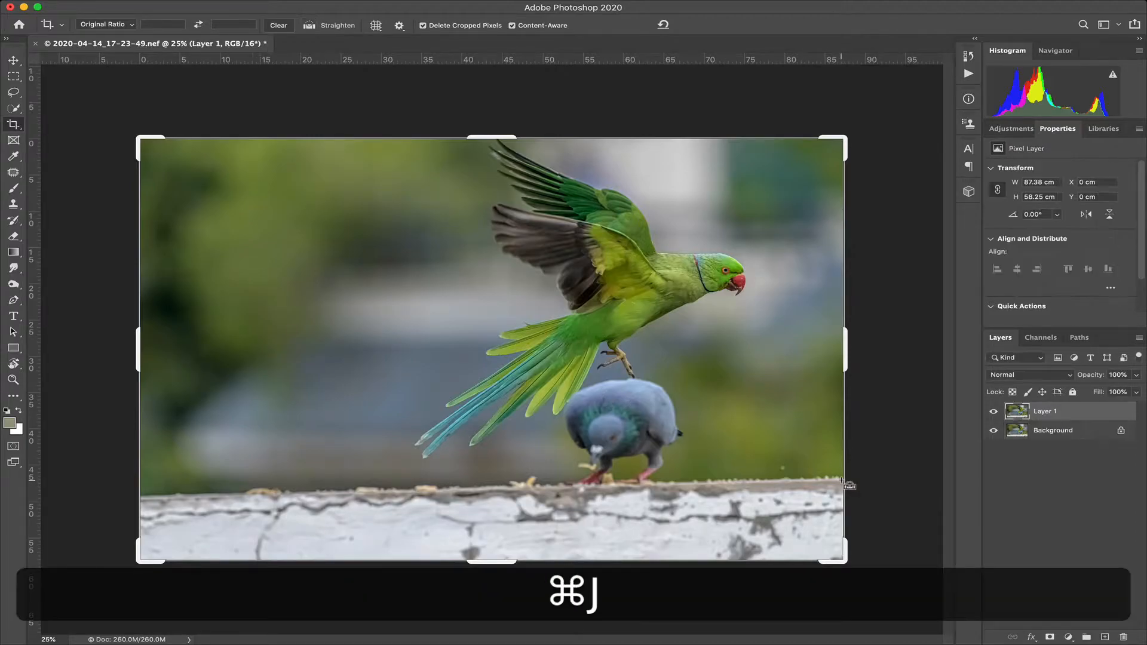
click(994, 431)
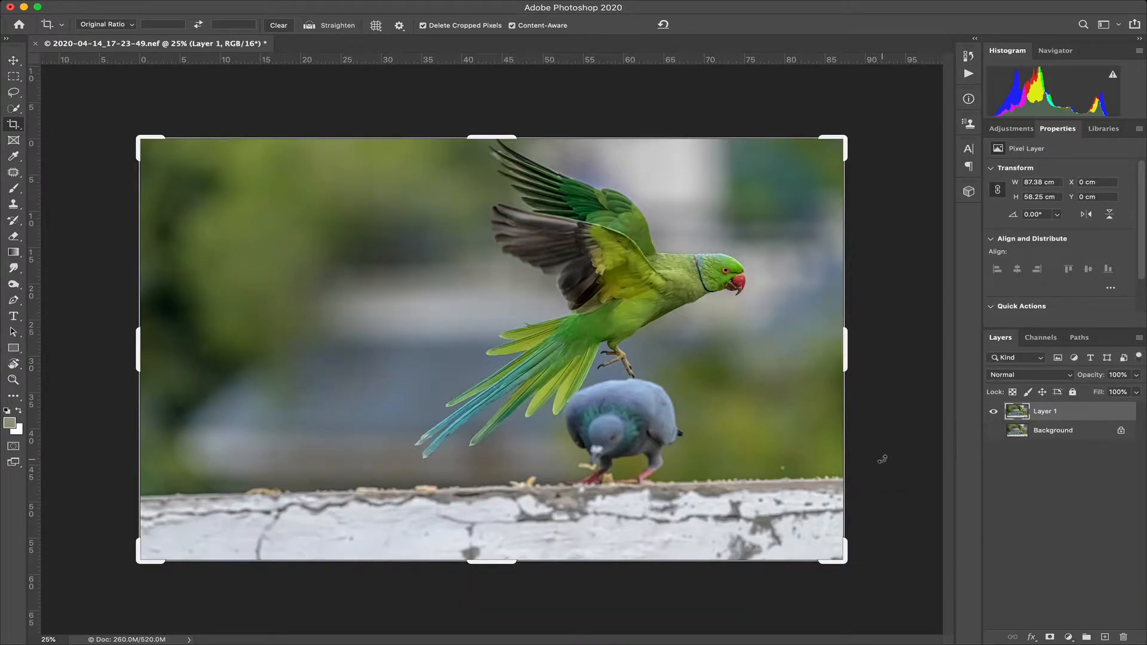
Extend the canvas above and to the right of the parakeet to about 104 × 70 cm with a content-aware crop.
key(c)
key(v)
key(c)
drag(843, 138, 916, 100)
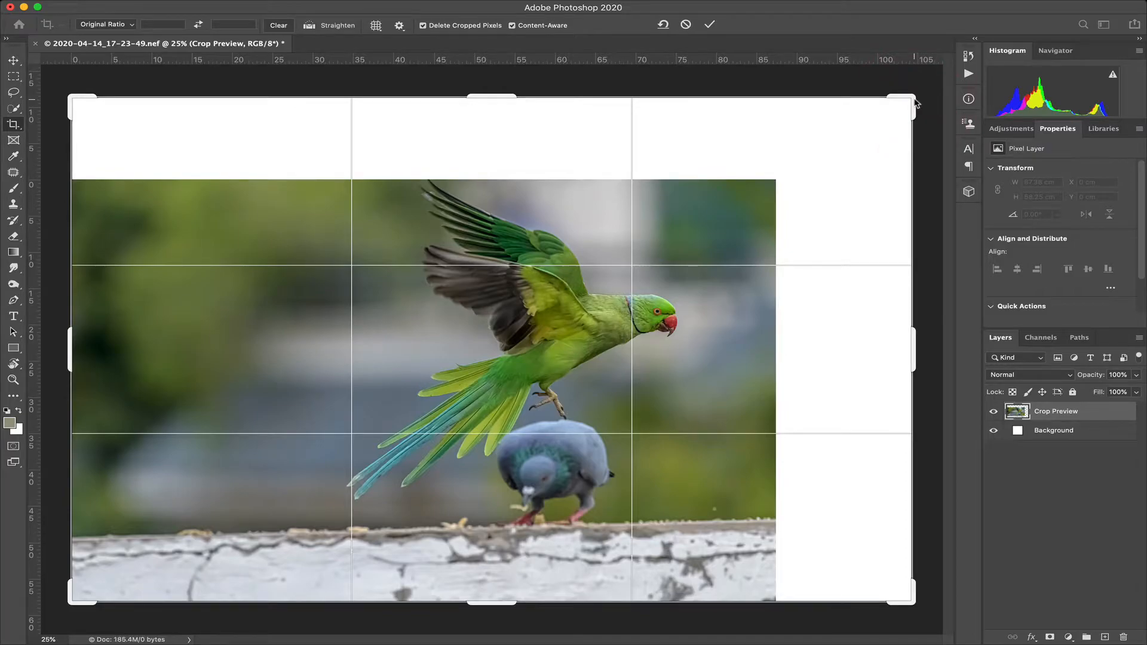
key(Return)
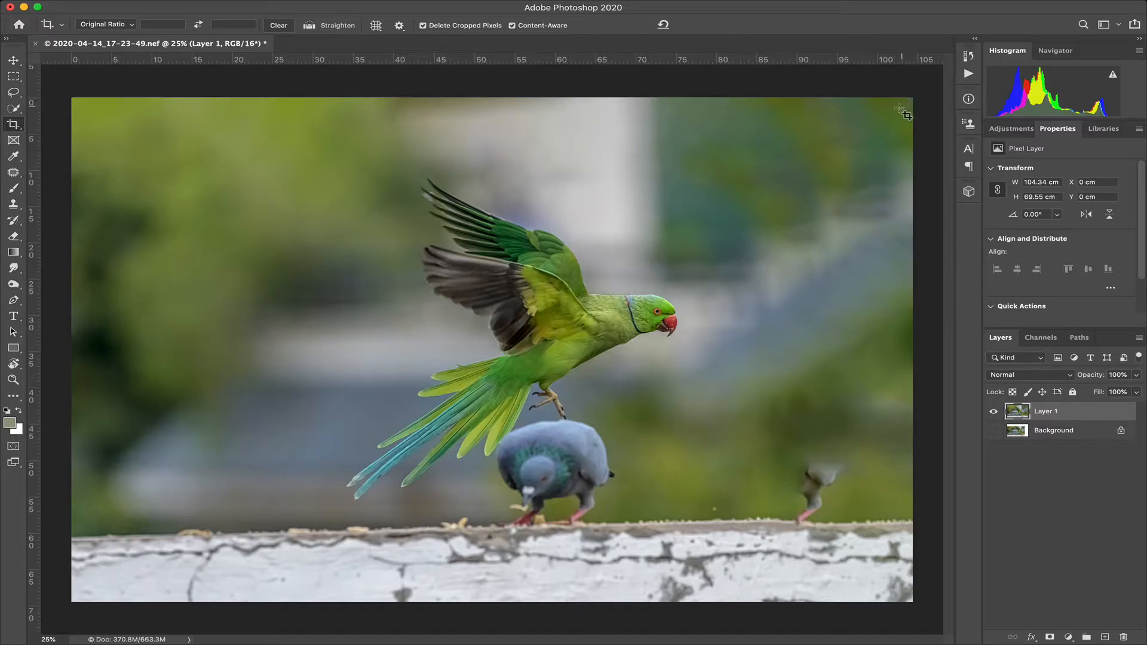
Examine the parakeet's wing tips at 100% and return to the whole image.
key(z)
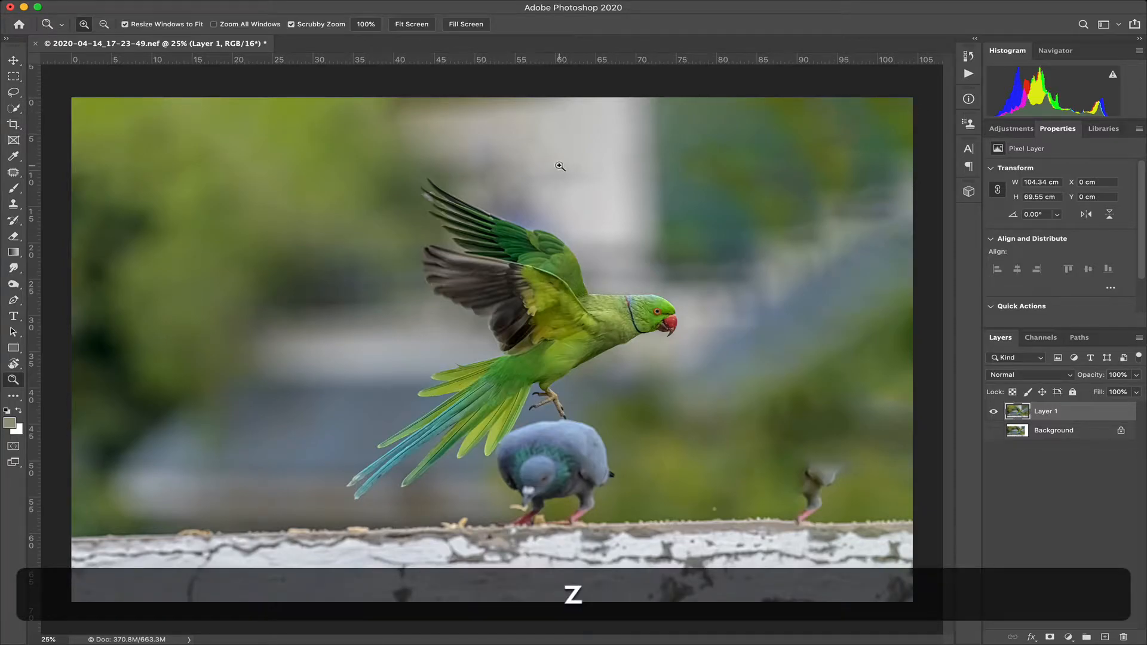
click(435, 187)
click(434, 187)
click(435, 187)
click(435, 188)
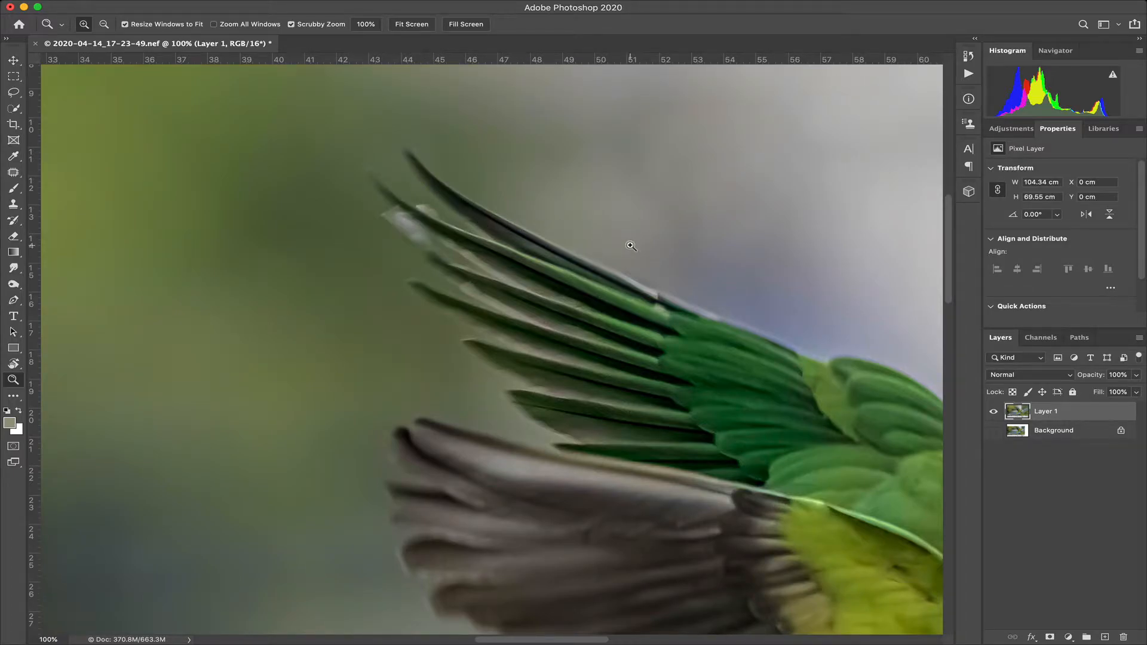
key(super)
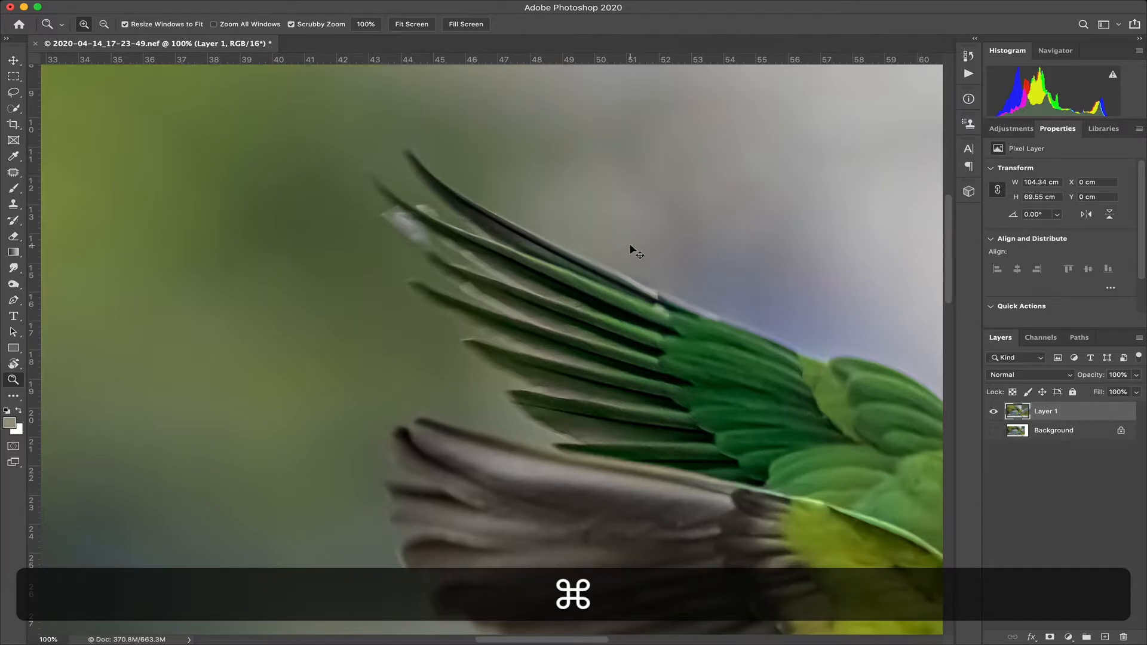
key(super+0)
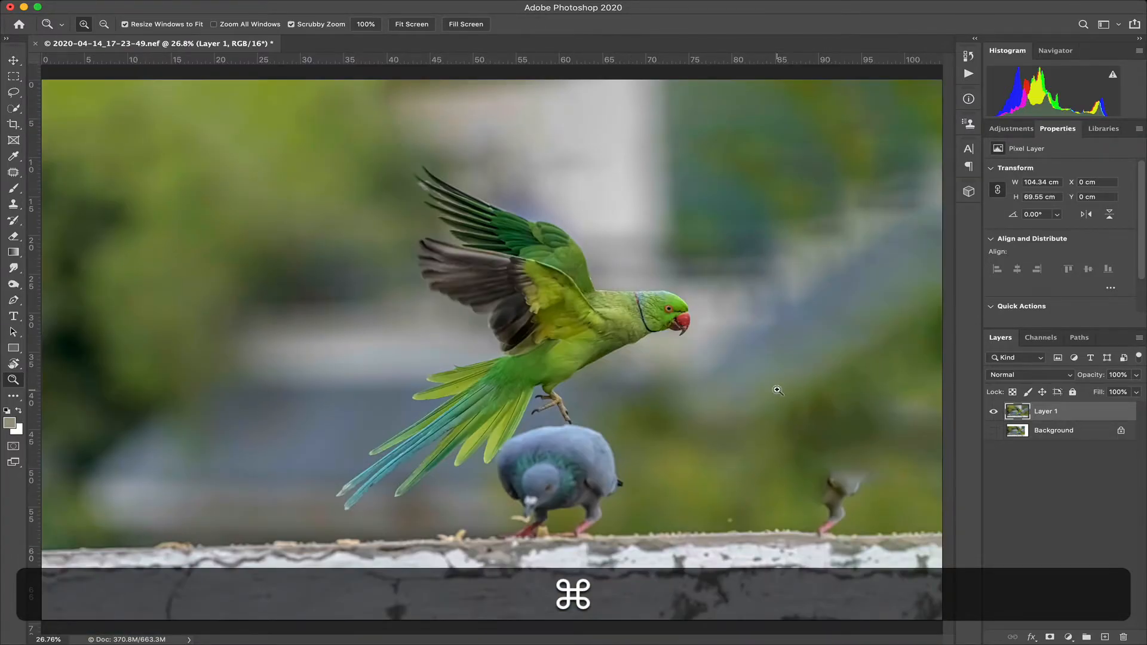
key(c)
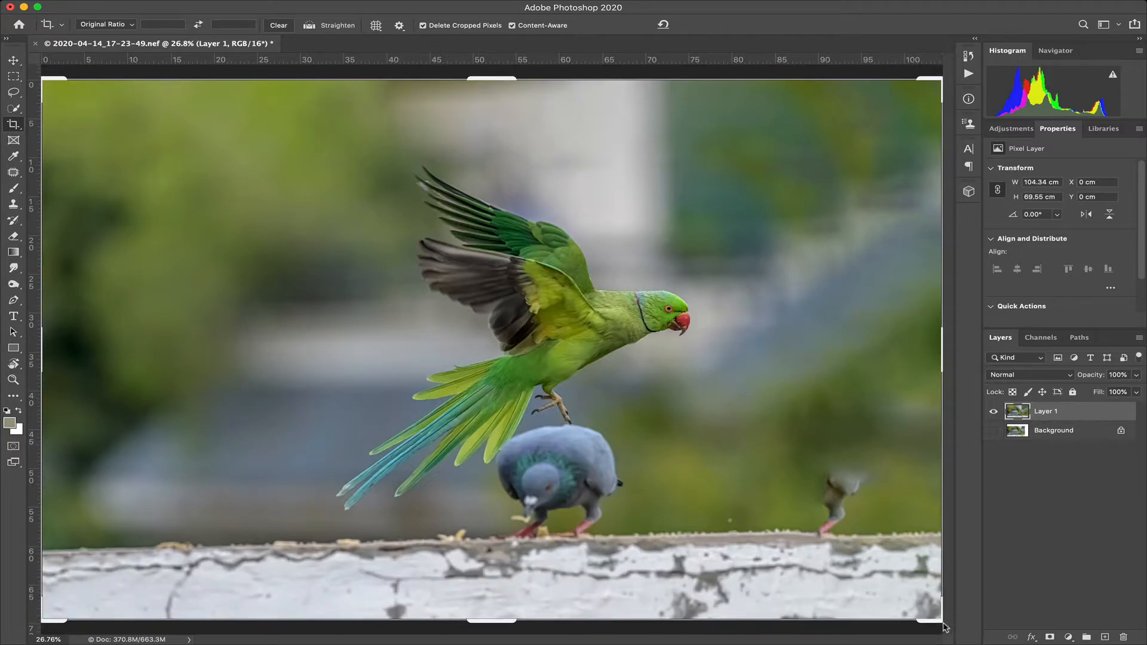
mouse_move(938, 623)
mouse_down()
mouse_move(963, 621)
mouse_move(946, 618)
mouse_up()
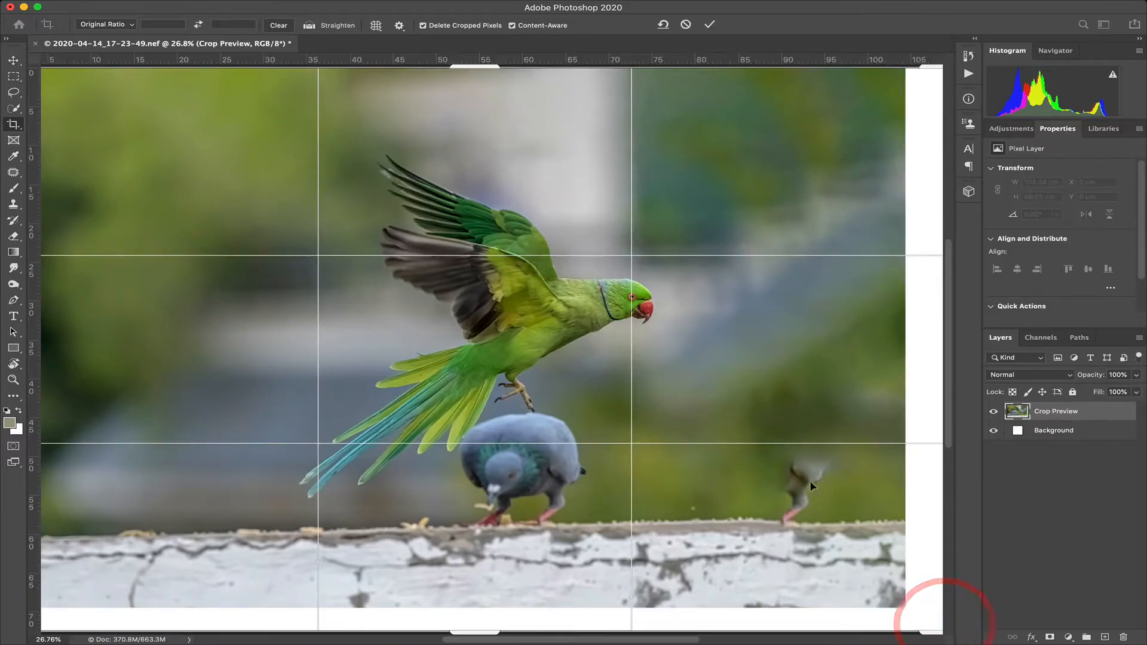
key(Return)
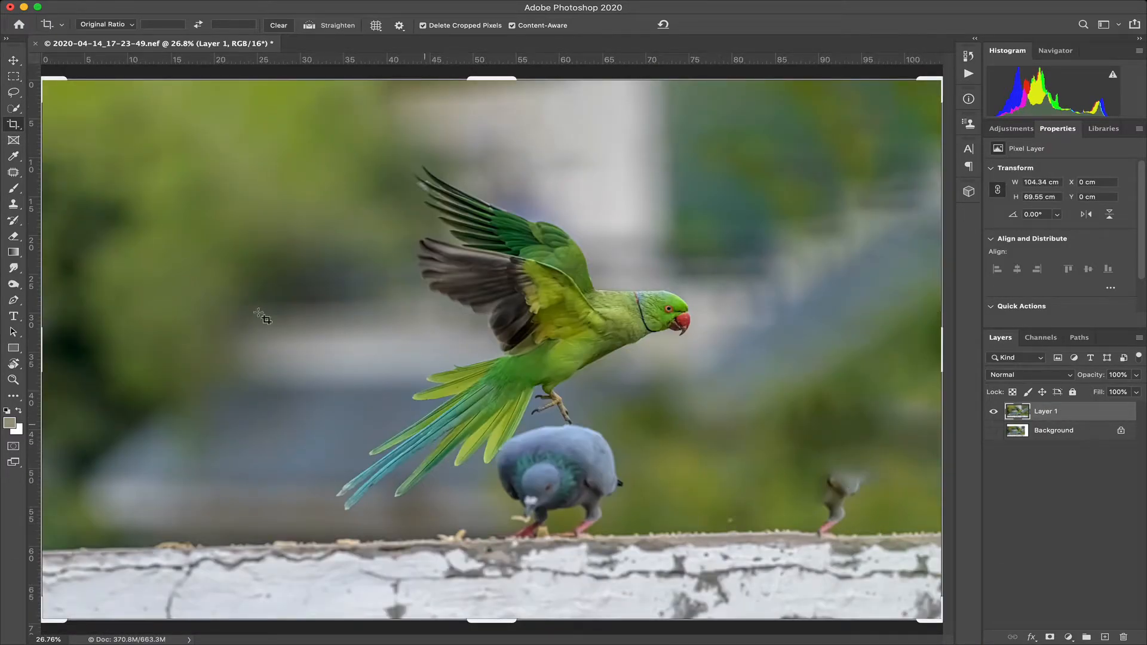
Crop and slightly rotate the image to about 79 × 53 cm, levelling the wall and framing the birds left of centre.
drag(46, 81, 134, 92)
click(259, 184)
drag(323, 295, 317, 359)
drag(873, 588, 843, 440)
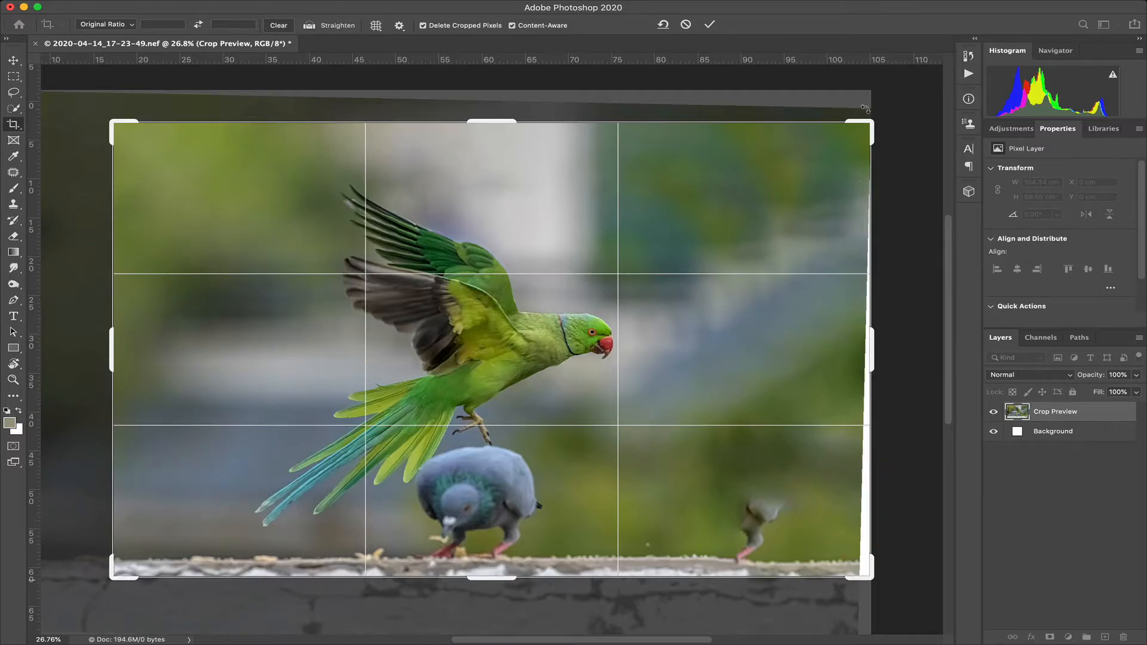
drag(861, 124, 834, 143)
click(737, 205)
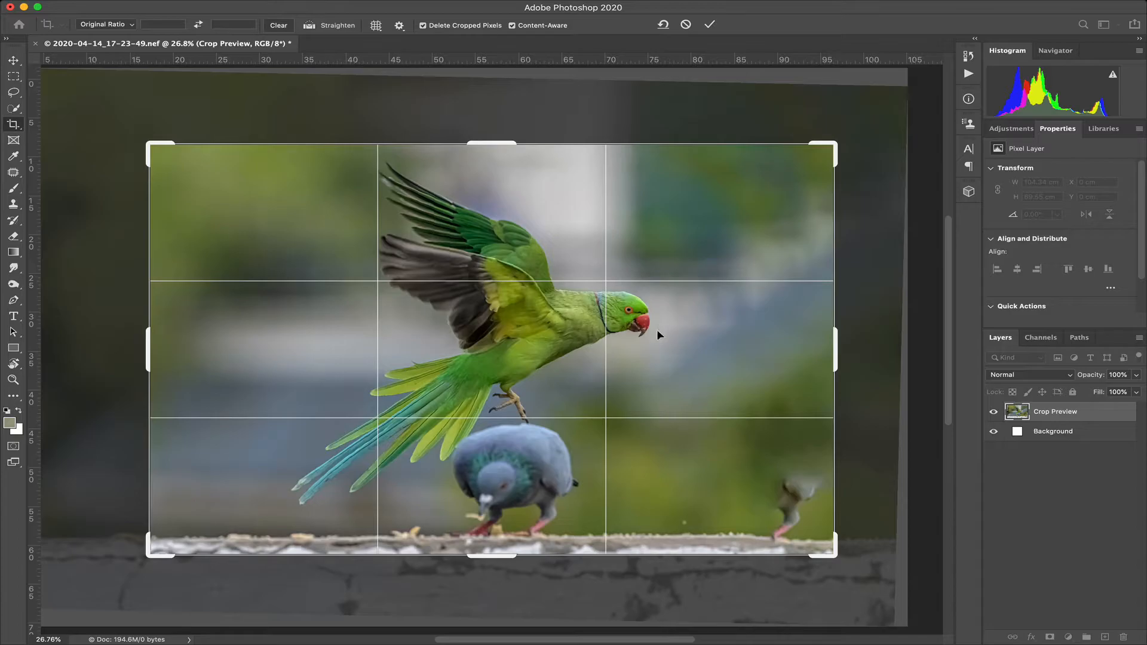
drag(657, 336, 622, 349)
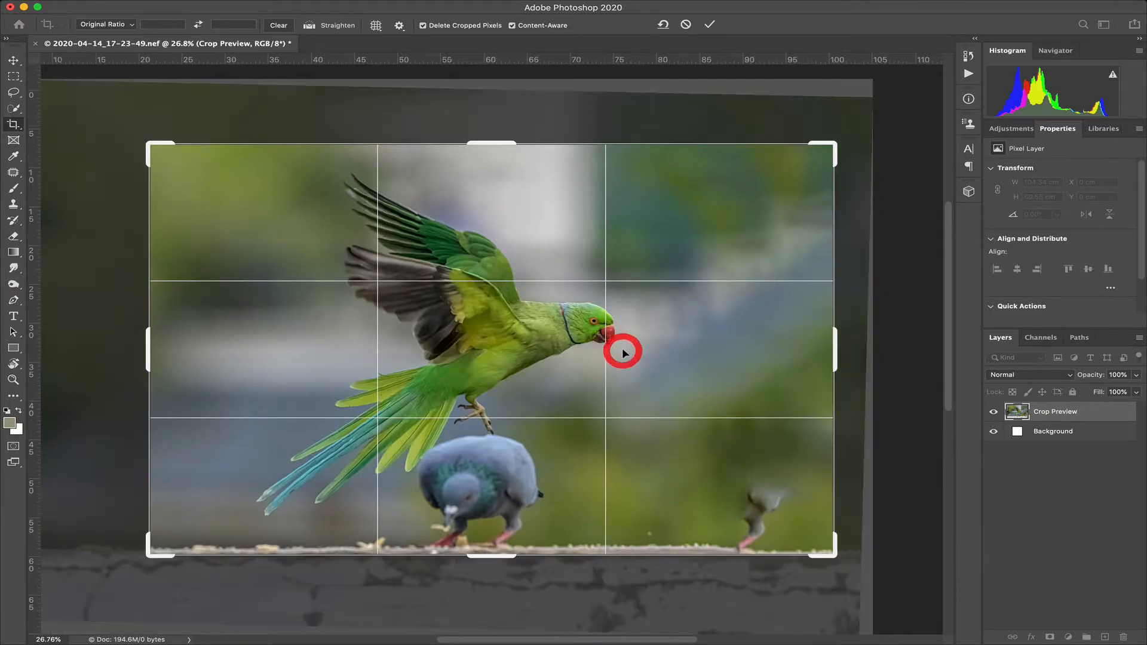
key(Return)
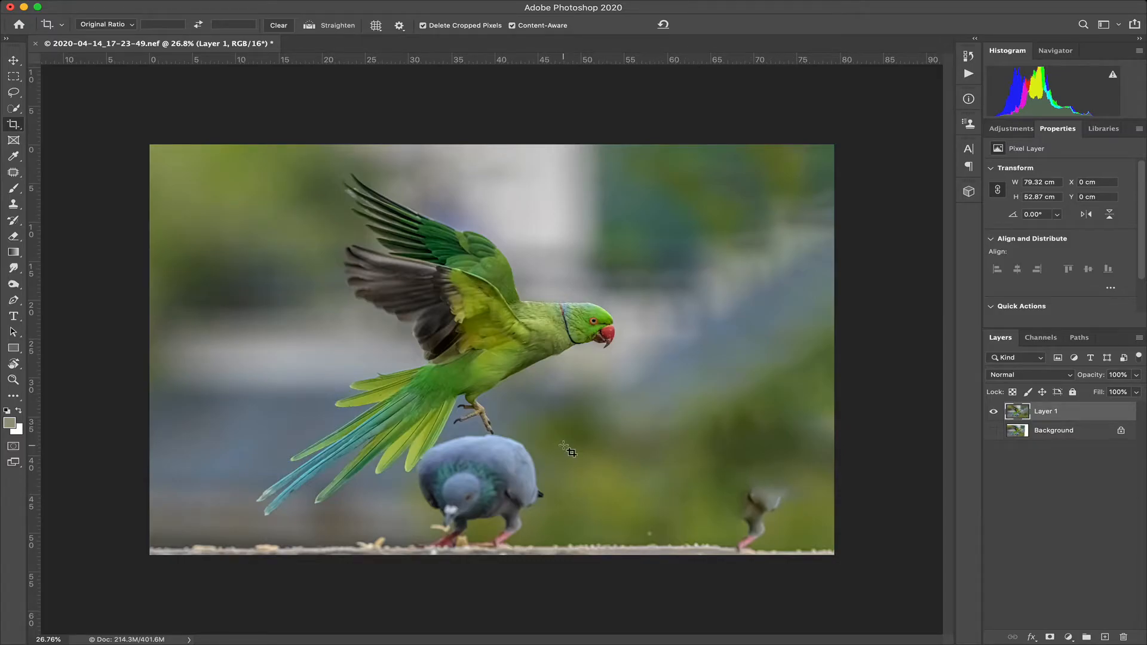
Patch out the stray pigeon leg on the wall using the clean green background beside it, and clear the selection.
click(15, 173)
mouse_move(713, 454)
mouse_down()
mouse_move(718, 503)
mouse_move(769, 616)
mouse_move(852, 539)
mouse_move(714, 455)
mouse_up()
drag(793, 540, 654, 503)
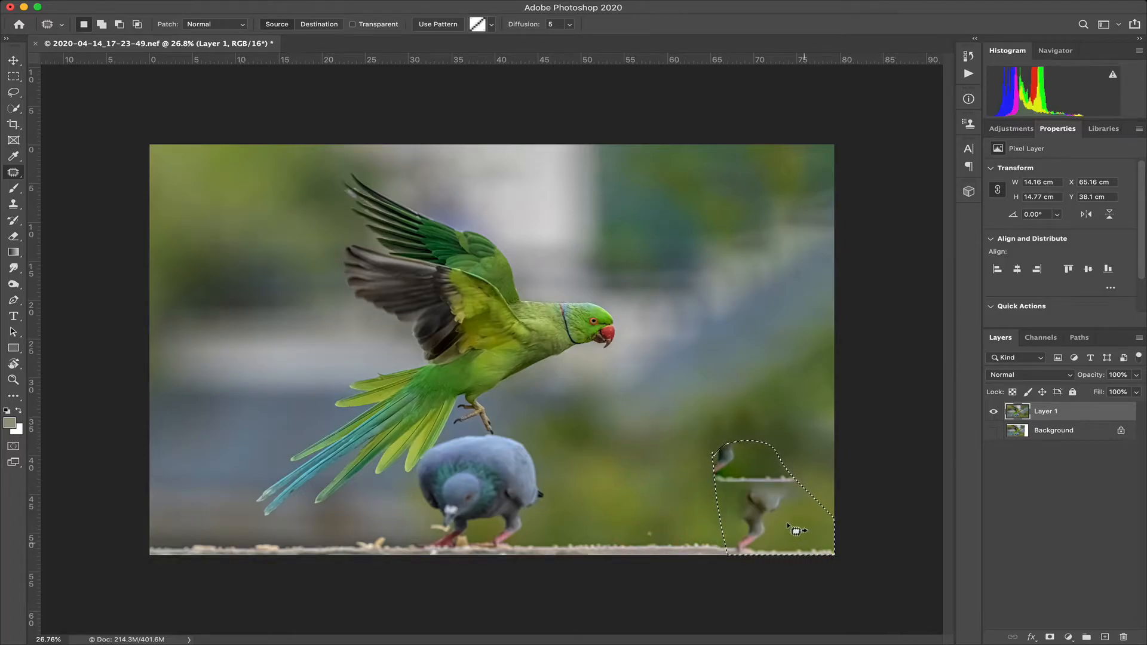
drag(767, 521, 672, 511)
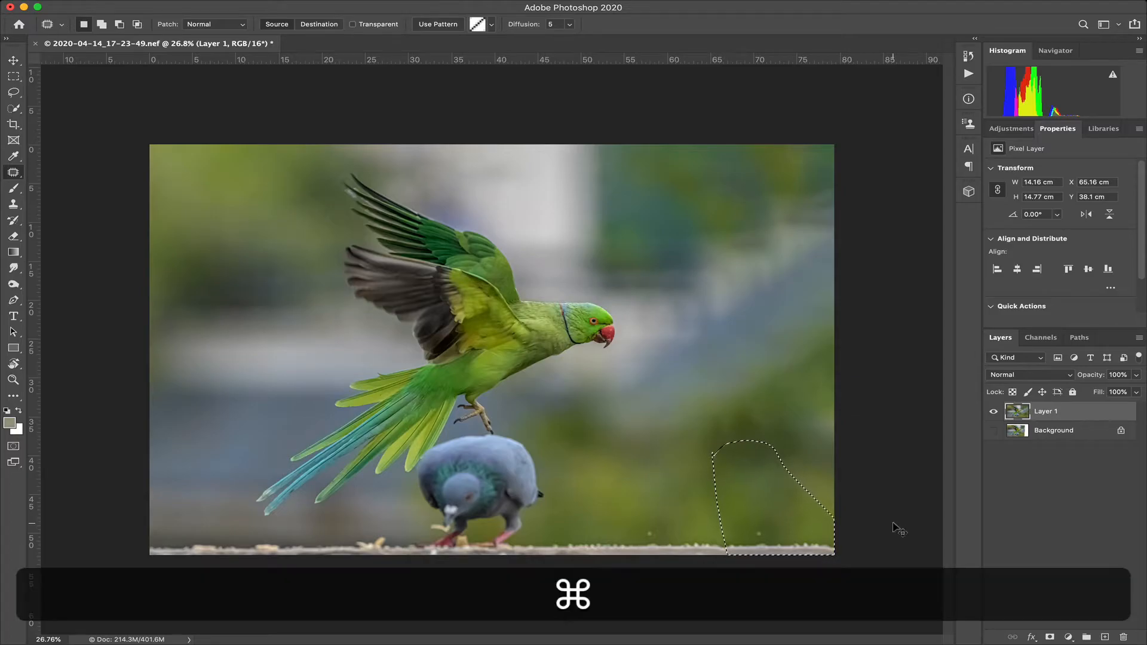
key(super+d)
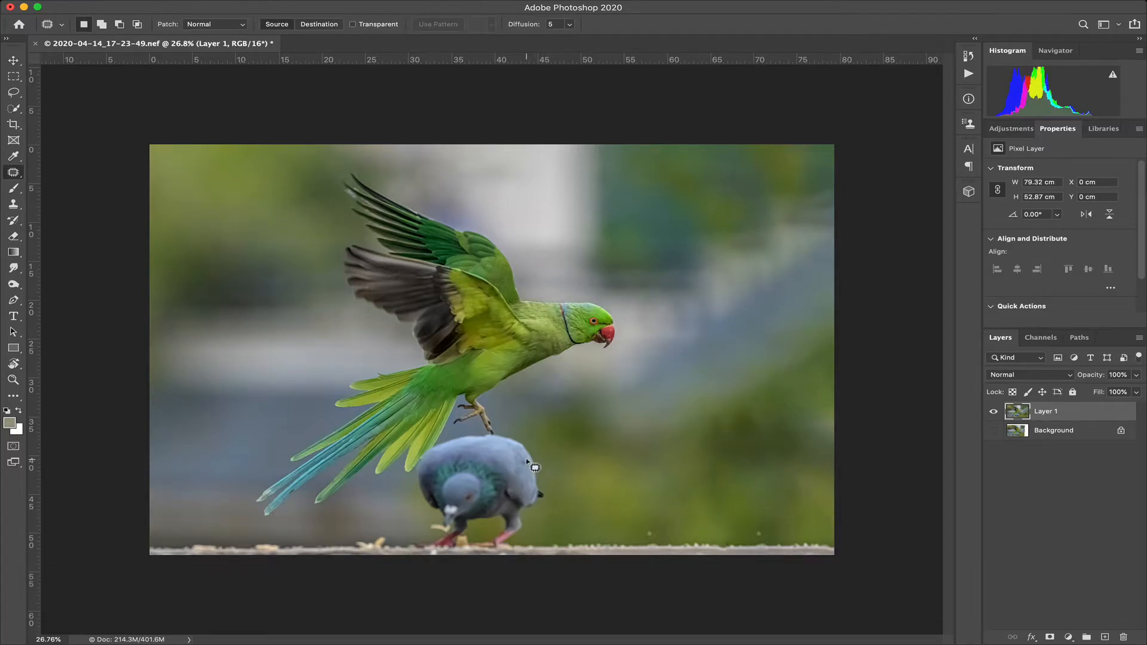
Remove the two small specks above the wall to the right of the pigeon with the Spot Healing Brush.
click(21, 172)
right_click(18, 173)
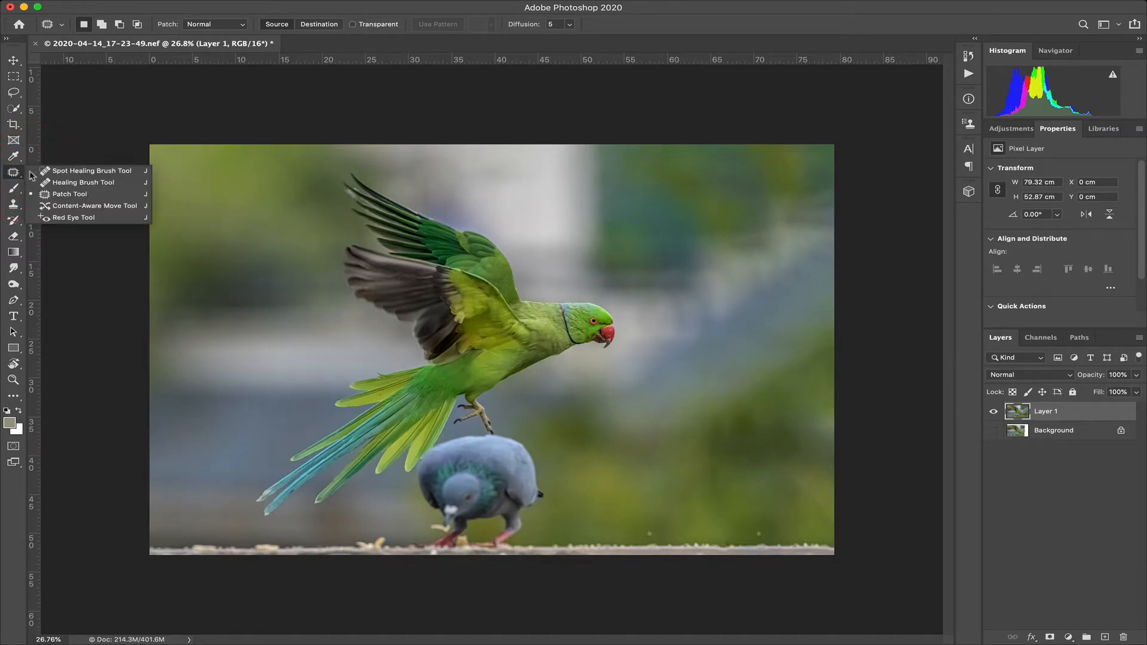
click(67, 169)
click(759, 534)
click(651, 535)
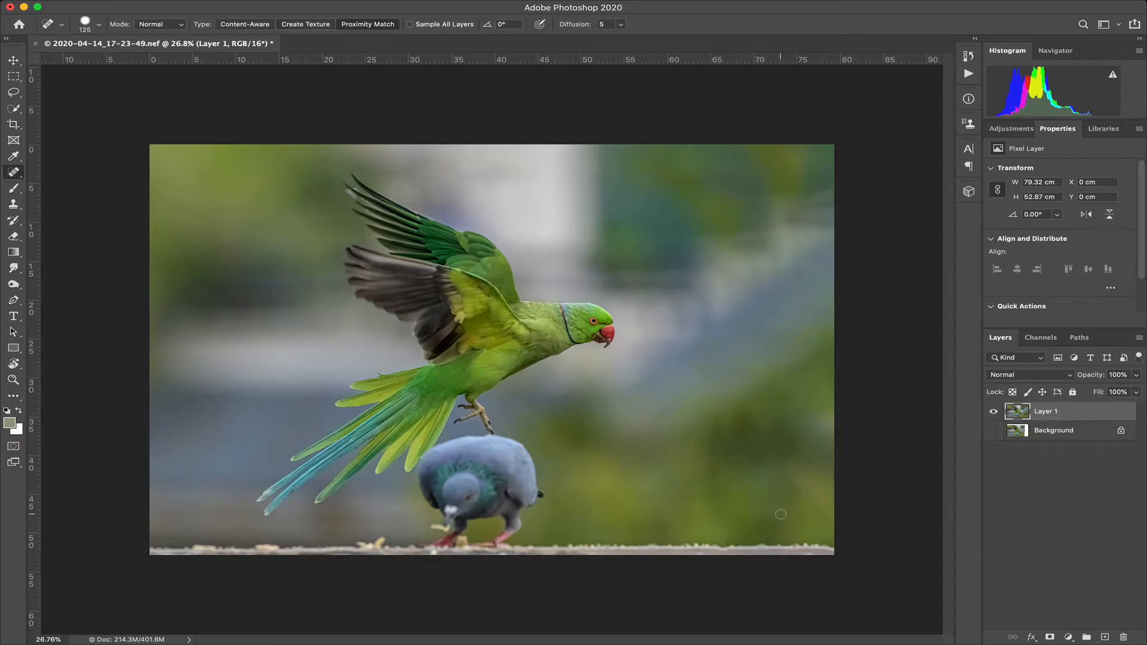
Save the layered image as 2020-04-14_17-23-49.tif in TIFF format with ZIP image compression and ZIP layer compression.
key(super+0)
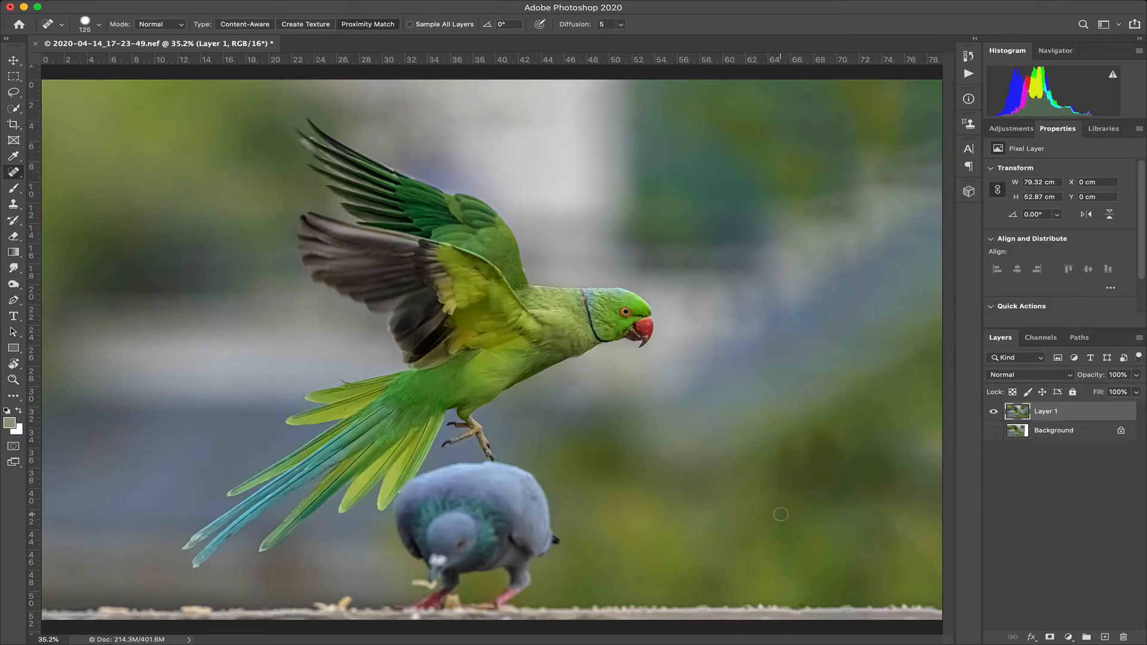
key(shift+super)
key(shift+super+s)
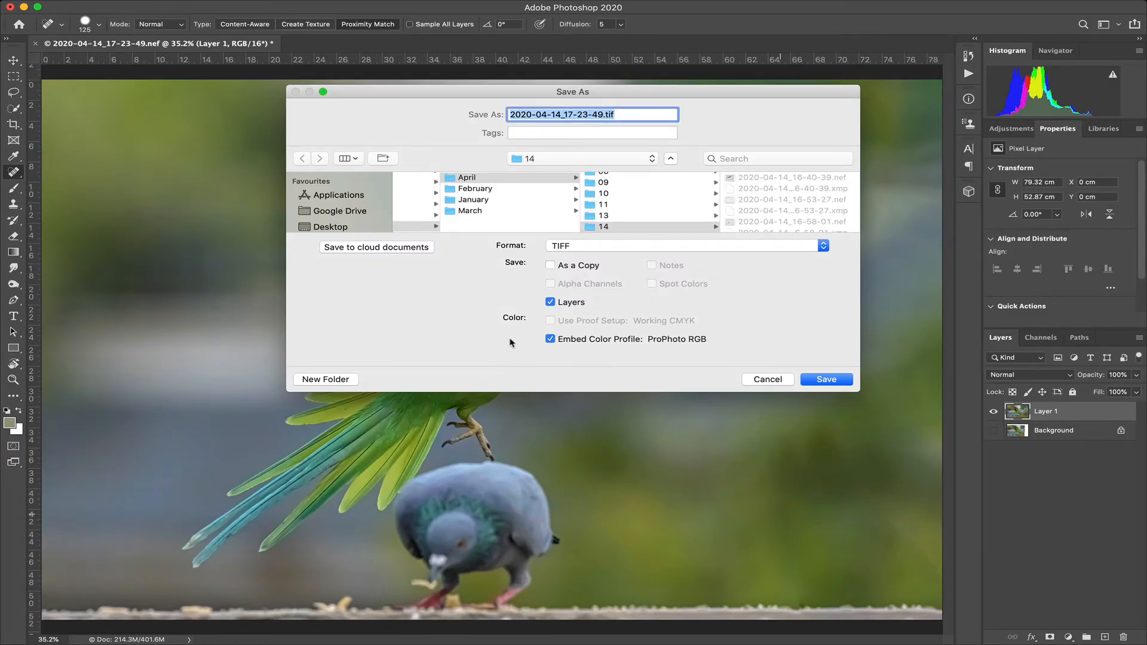
click(817, 382)
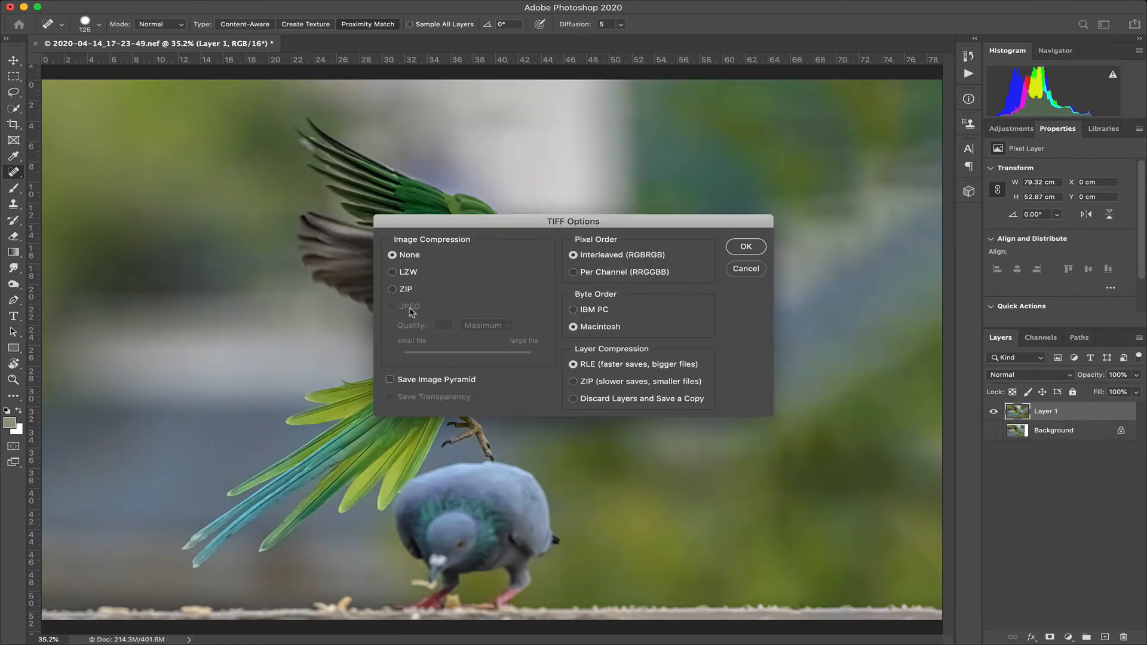
click(393, 290)
click(597, 383)
click(746, 252)
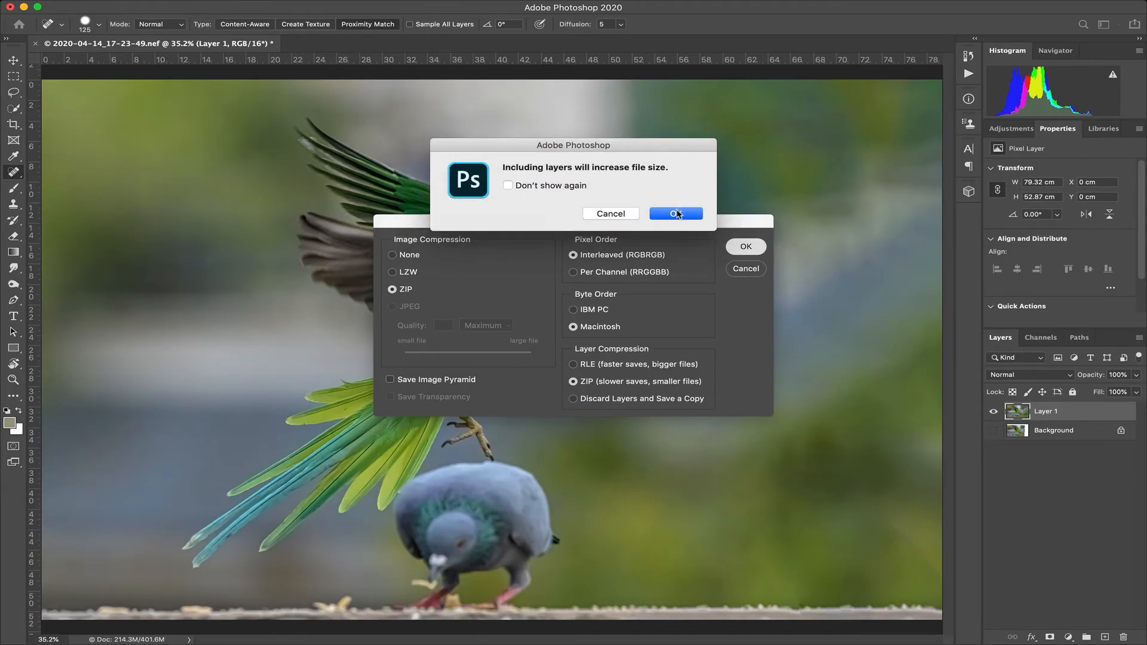
click(676, 213)
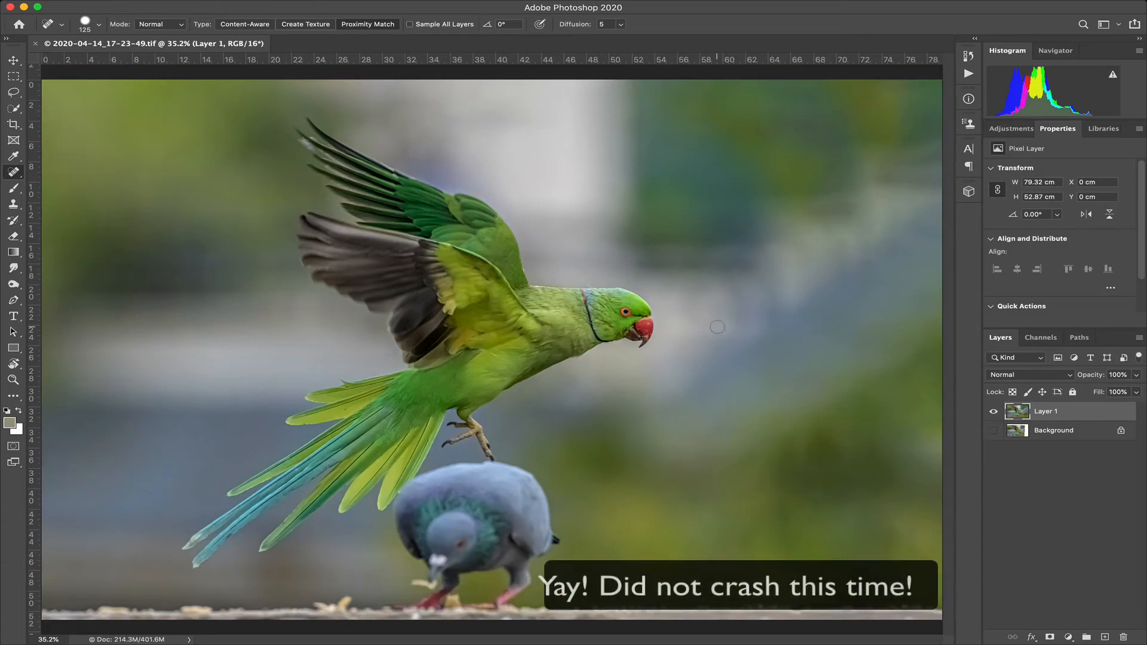
Quit Photoshop, return to Lightroom Classic, and crop the edited TIFF slightly tighter at its original aspect ratio, trimming the lower edge of the wall.
key(super+q)
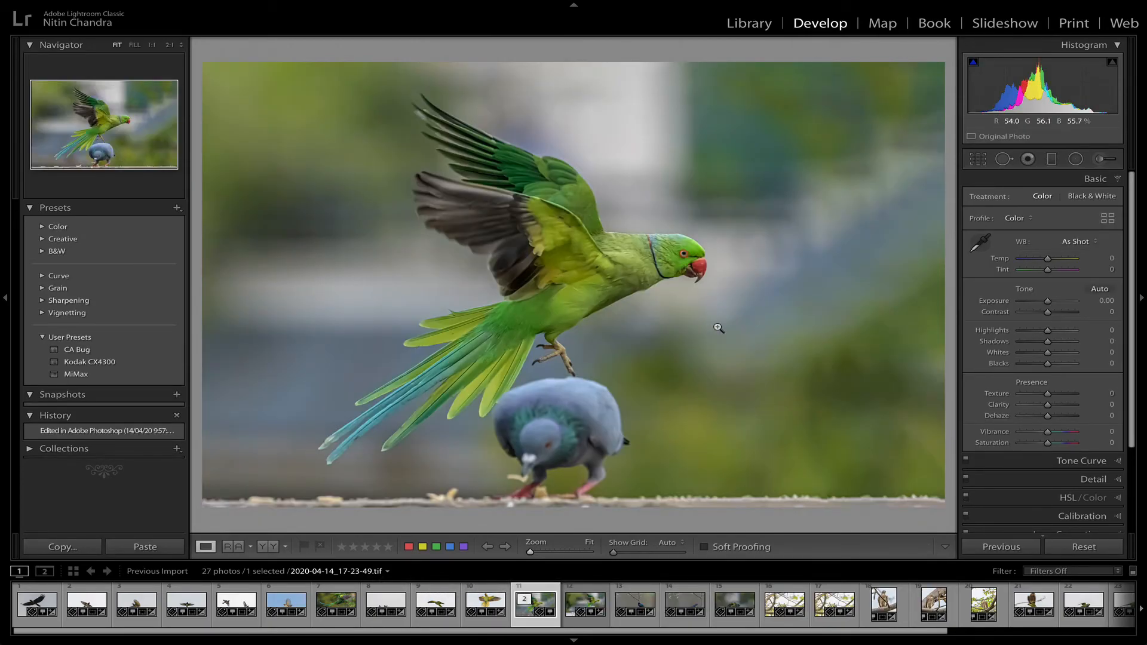
key(r)
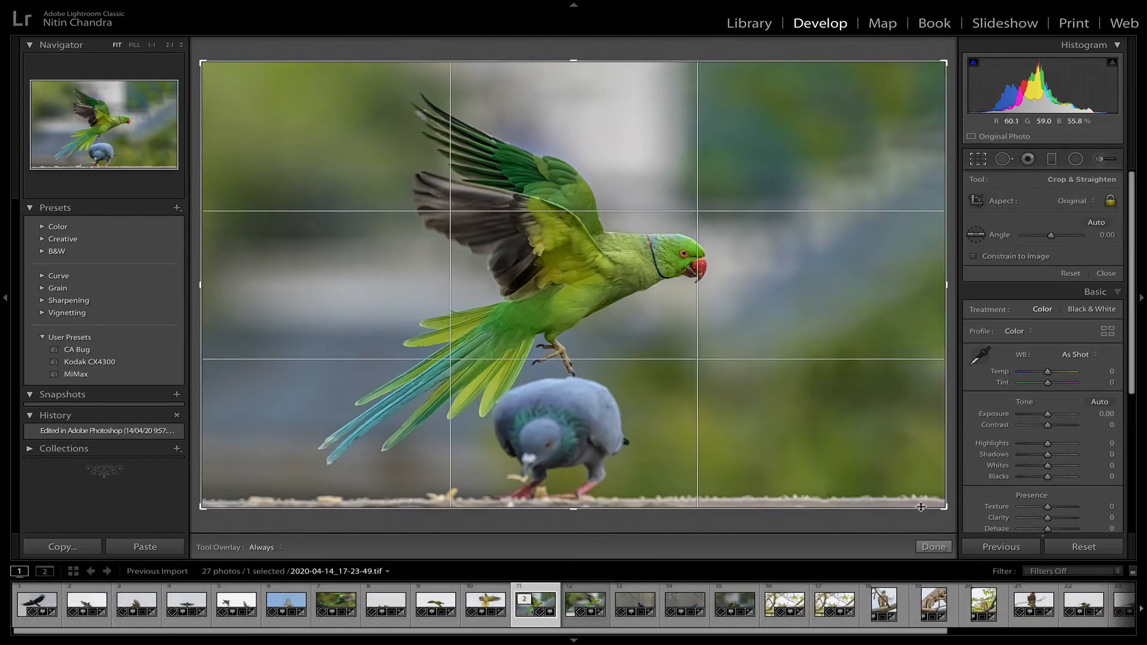
drag(946, 508, 942, 507)
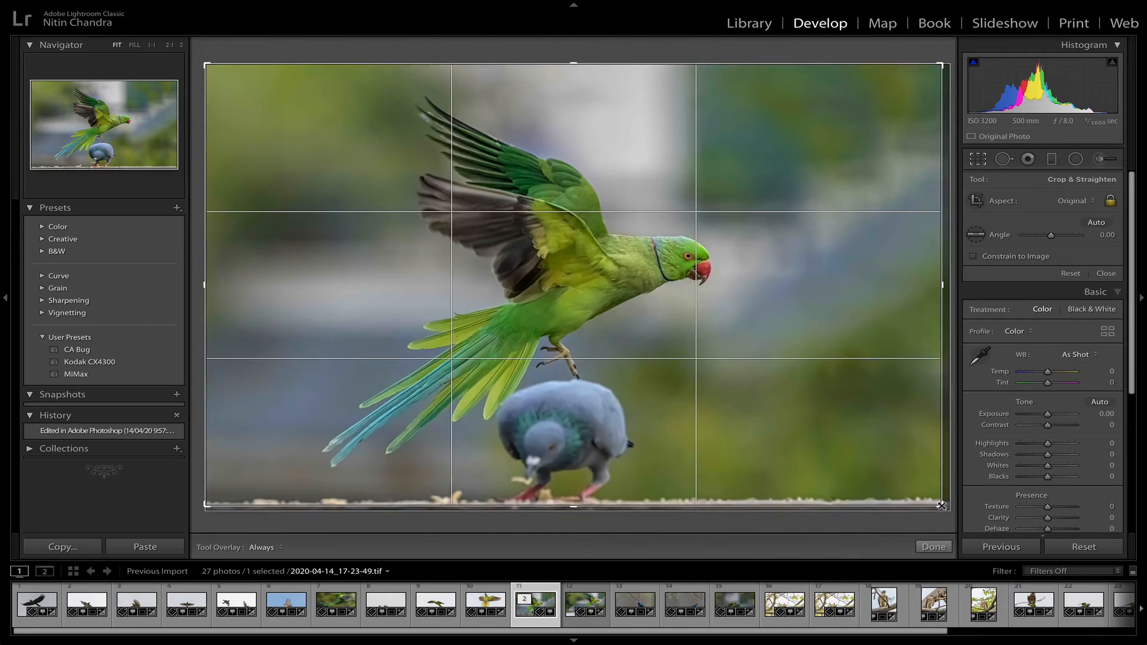
double_click(781, 424)
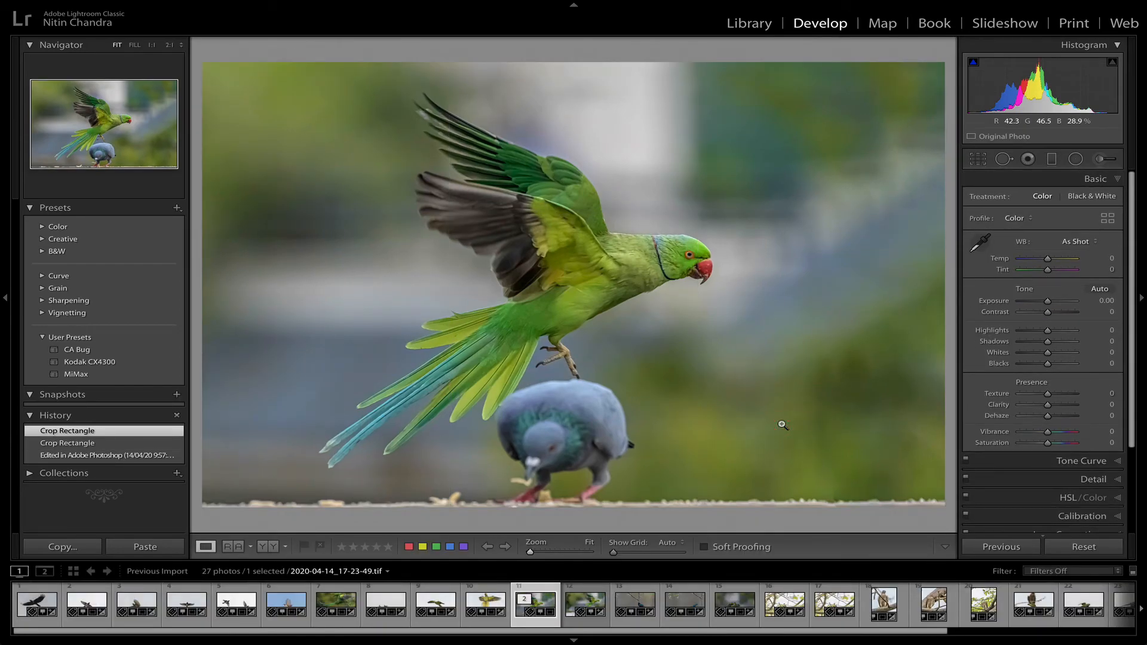
Compare the edited TIFF with the original 2020-04-14_17-23-49.nef by switching to the original and back.
key(Right)
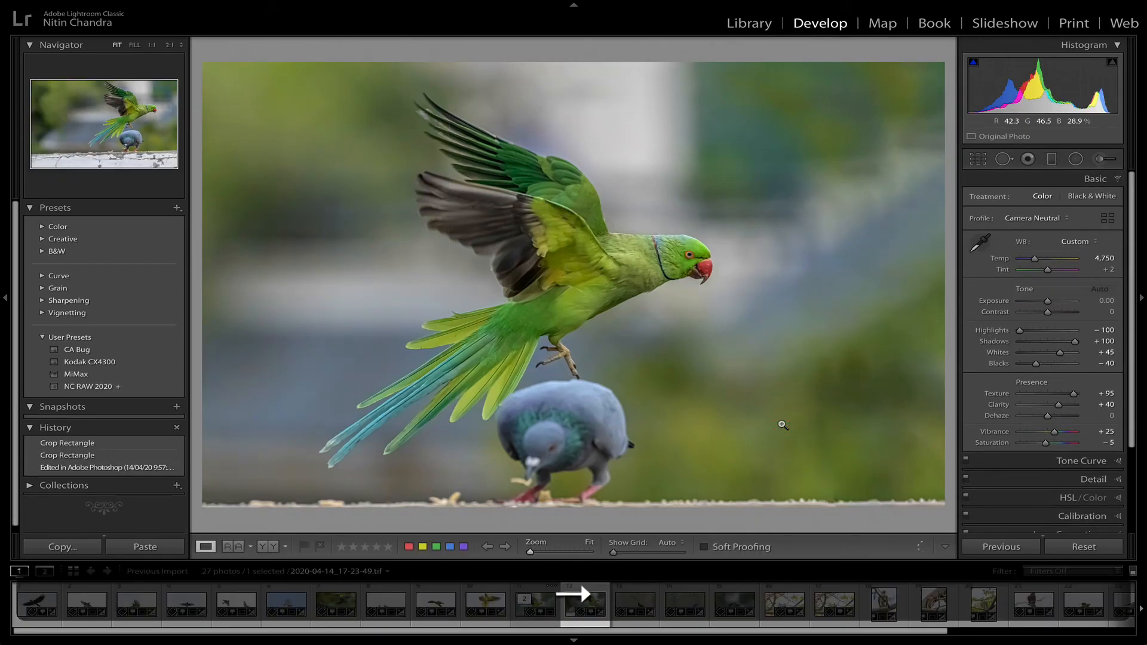
key(Left)
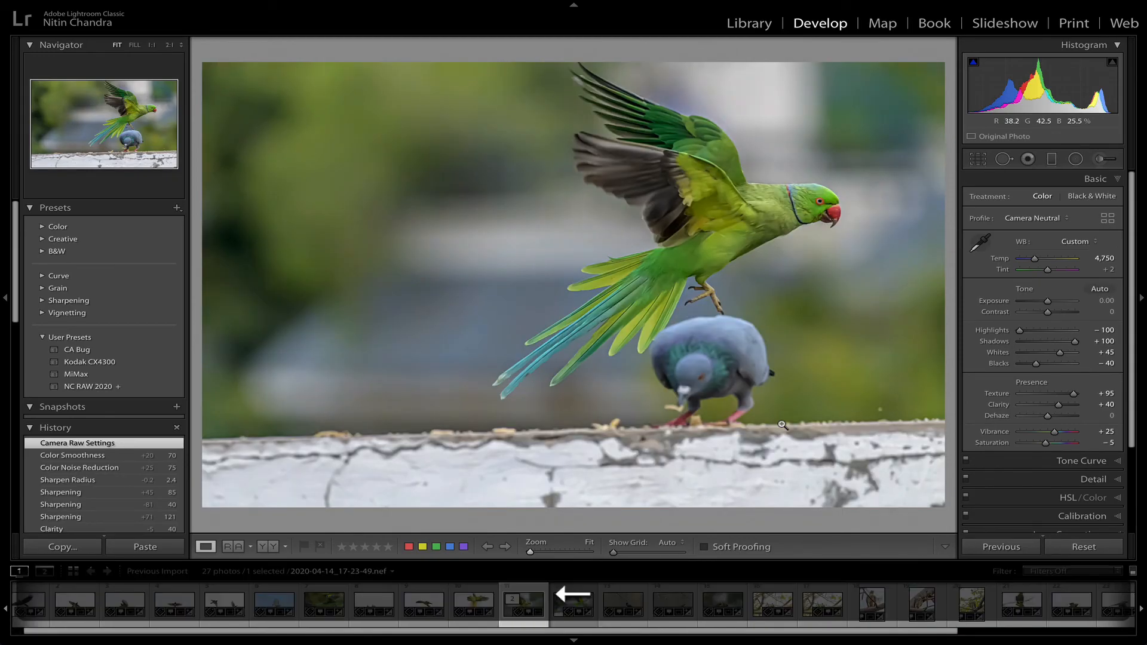